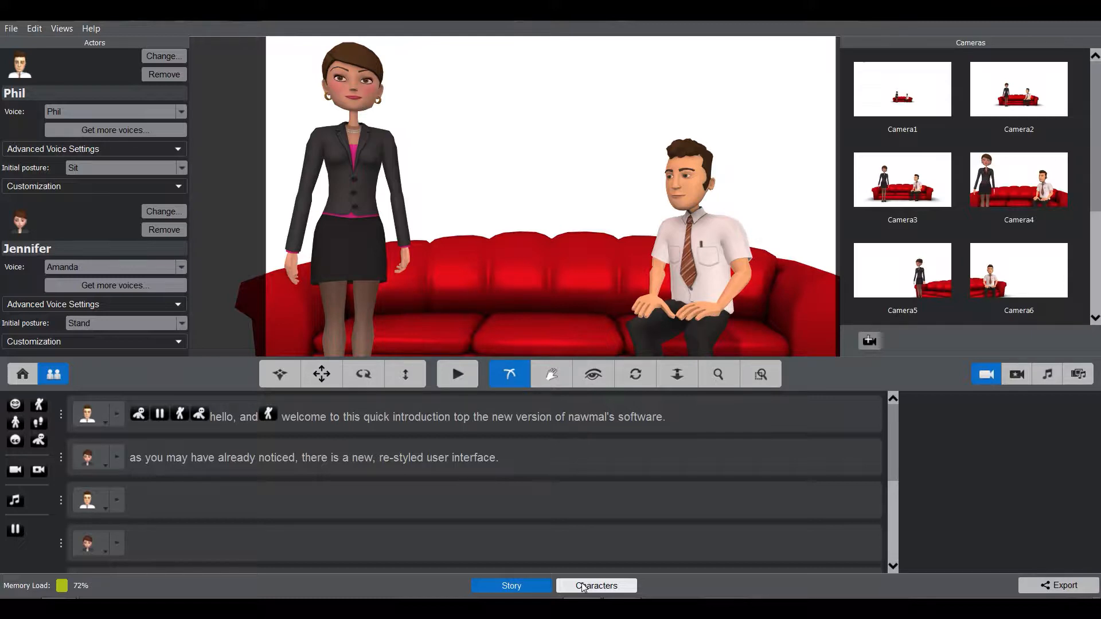
Replace the standing Jennifer character with Annie from the Suits collection and return to the story script
left_click(584, 586)
left_click_drag(307, 435, 363, 257)
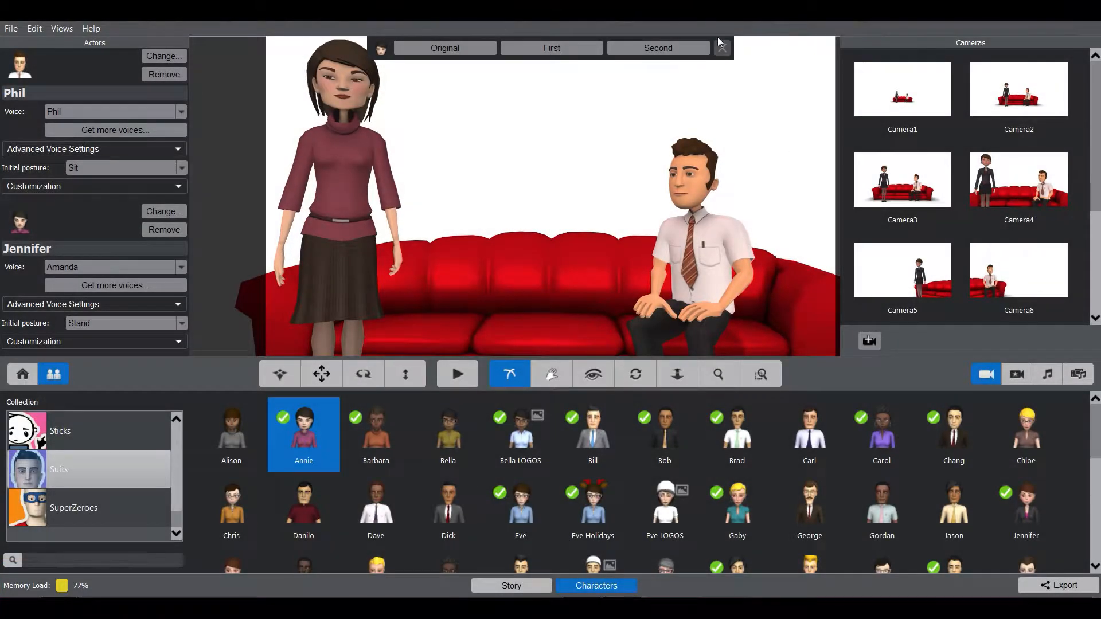
left_click(532, 588)
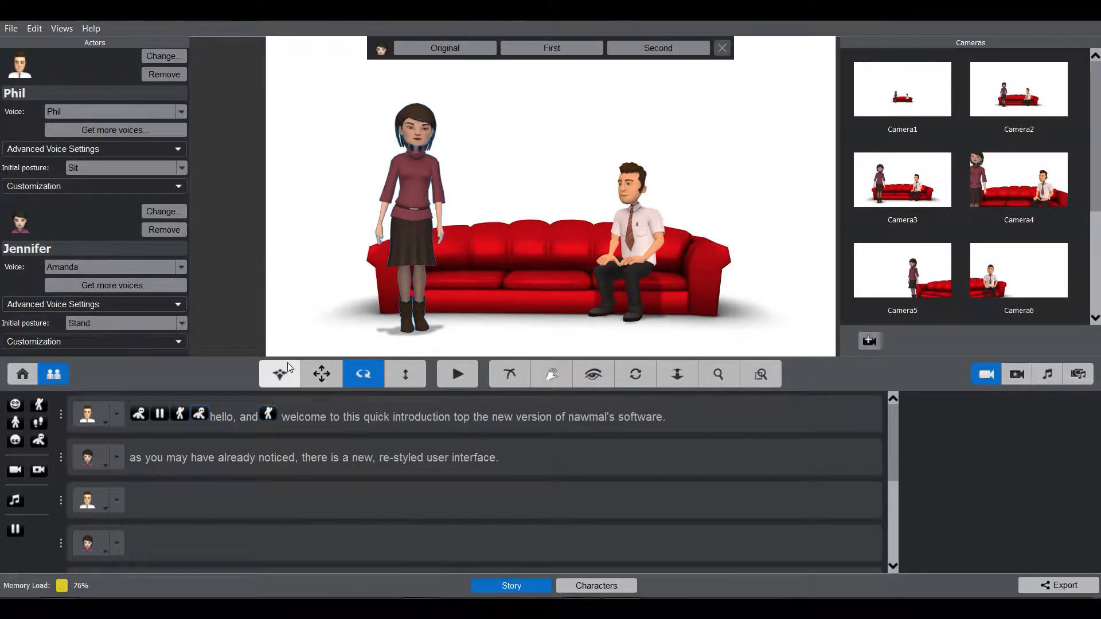
Slide Jennifer along the floor toward the camera, then slide her down on screen until her head and upper body are in frame
left_click(275, 374)
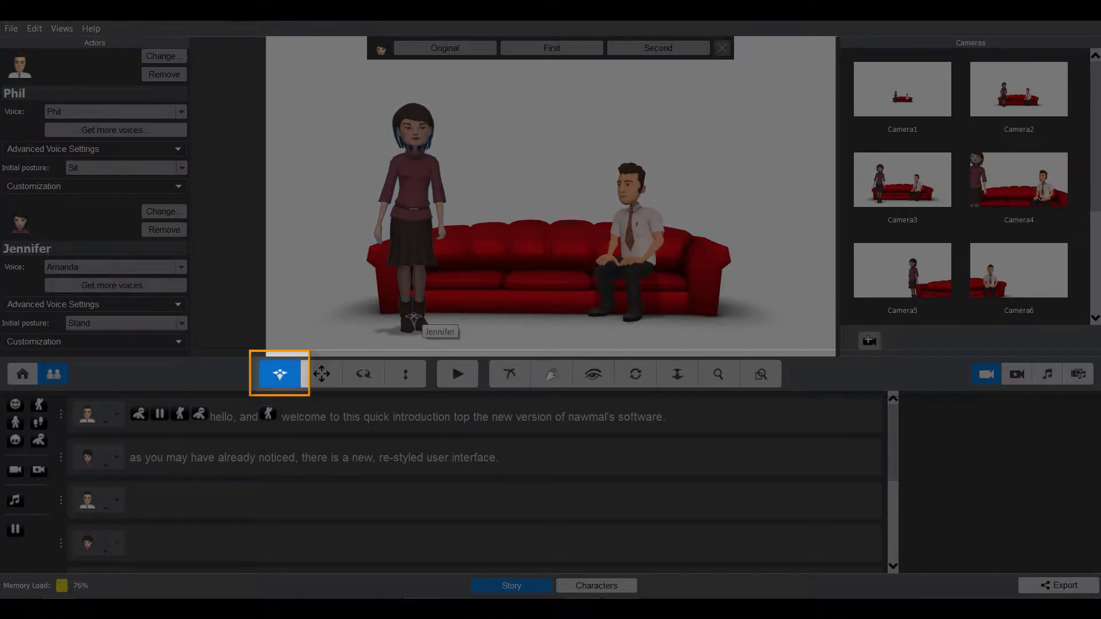
left_click_drag(413, 317, 381, 462)
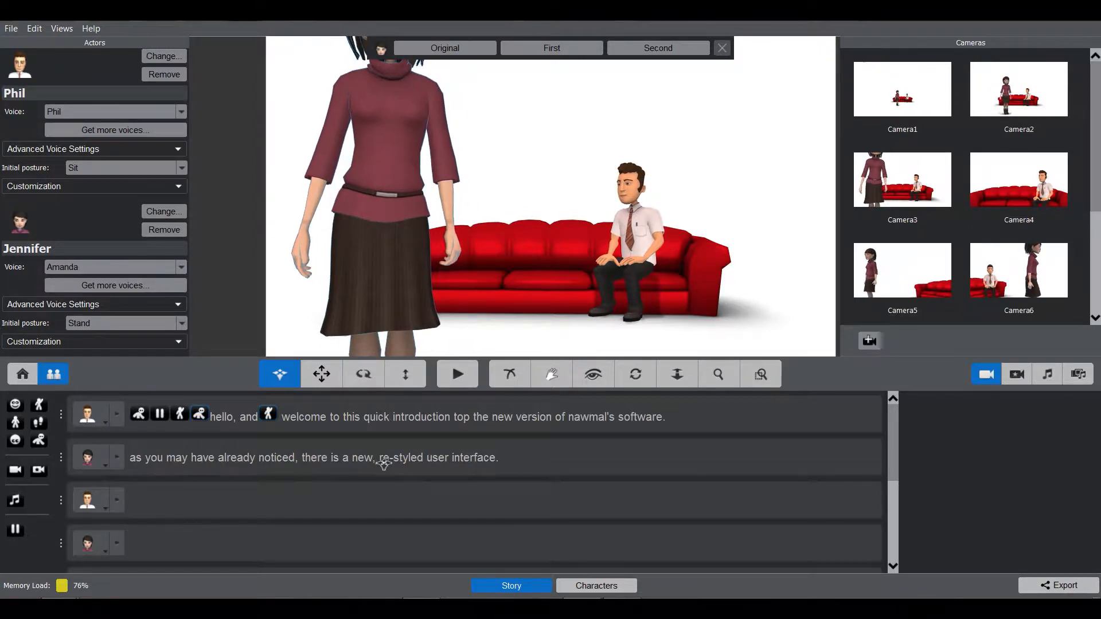
left_click(319, 376)
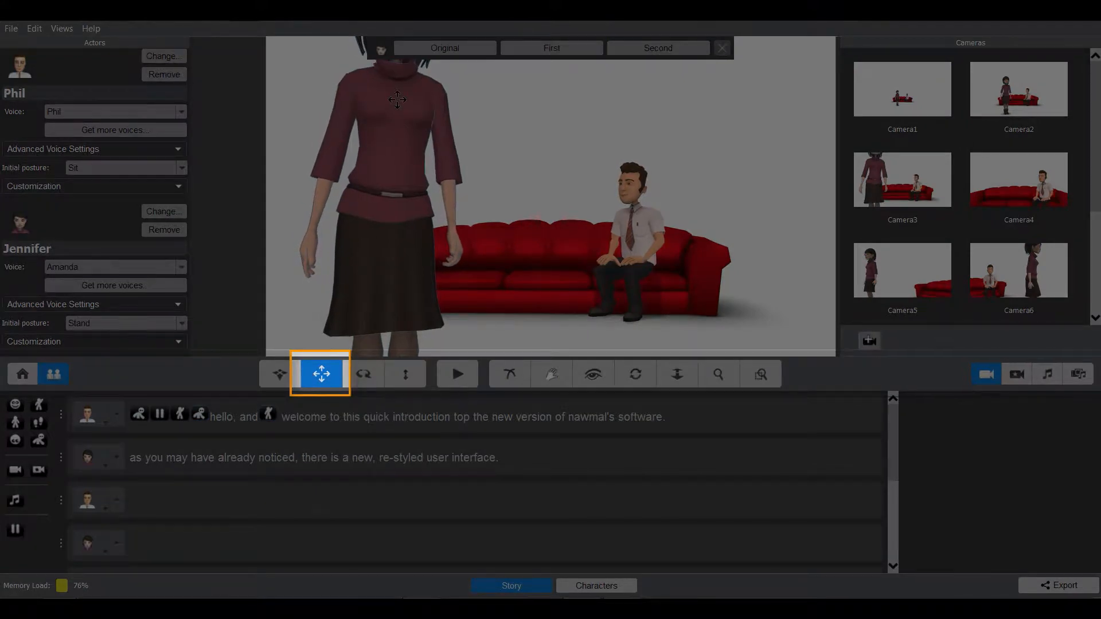
left_click_drag(398, 100, 399, 233)
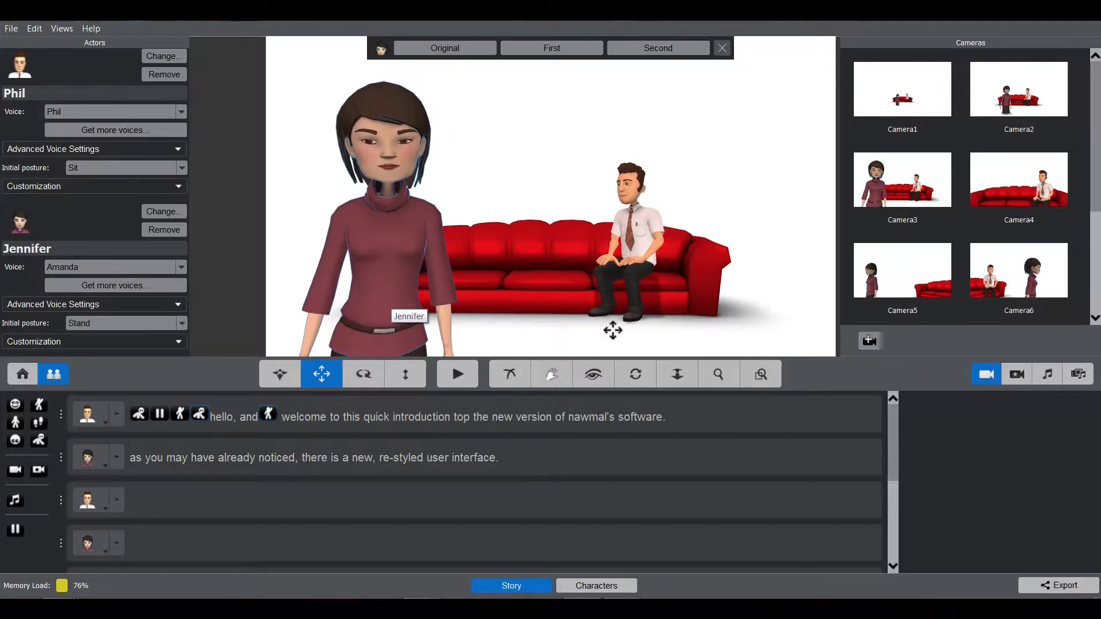
Play a preview of the scene and stop it
left_click(454, 374)
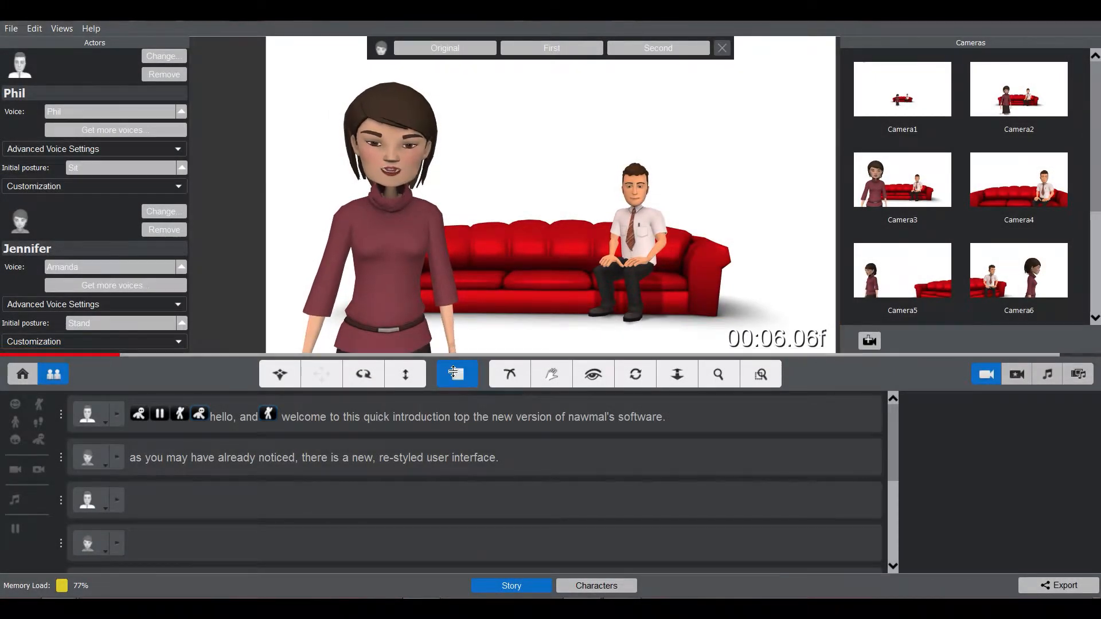
left_click(453, 373)
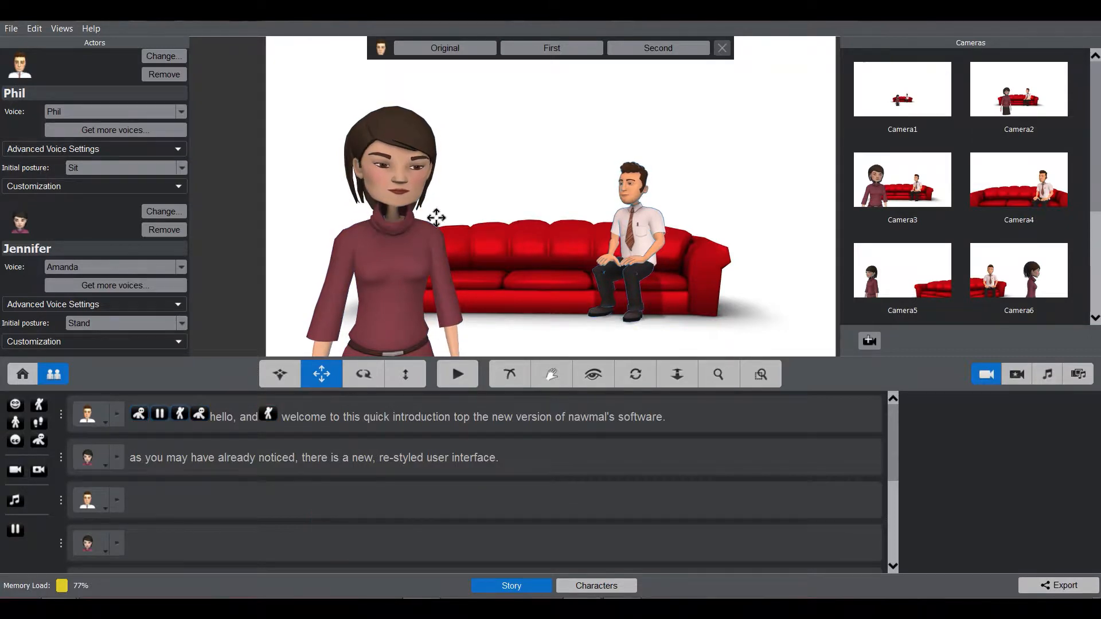
Select Phil and then Jennifer to examine how each character's icons are highlighted in the script
left_click(641, 226)
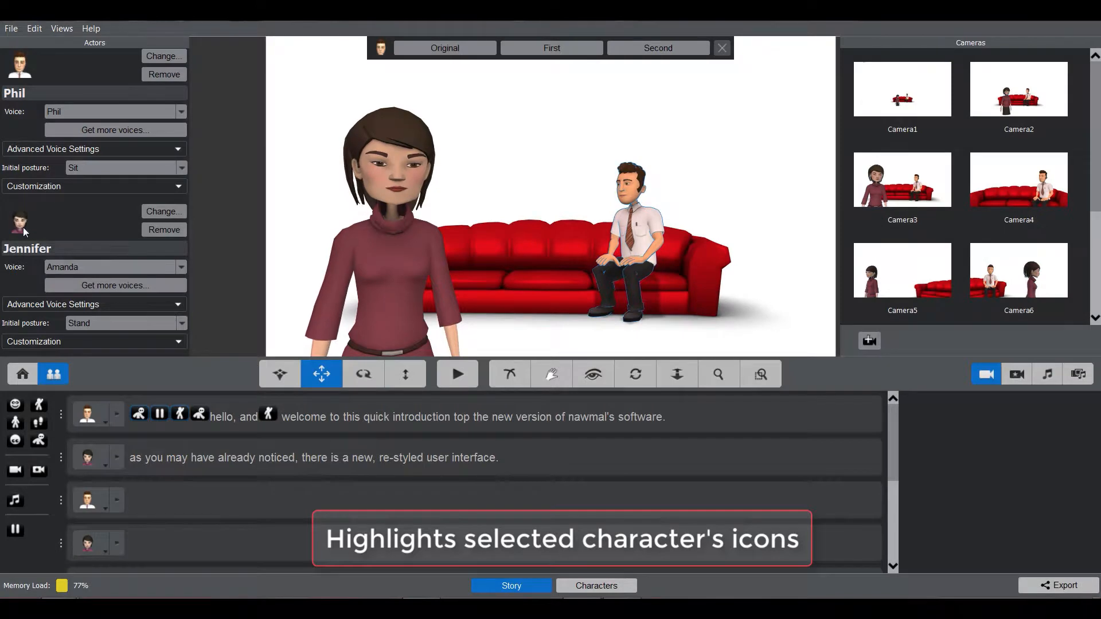
left_click(23, 227)
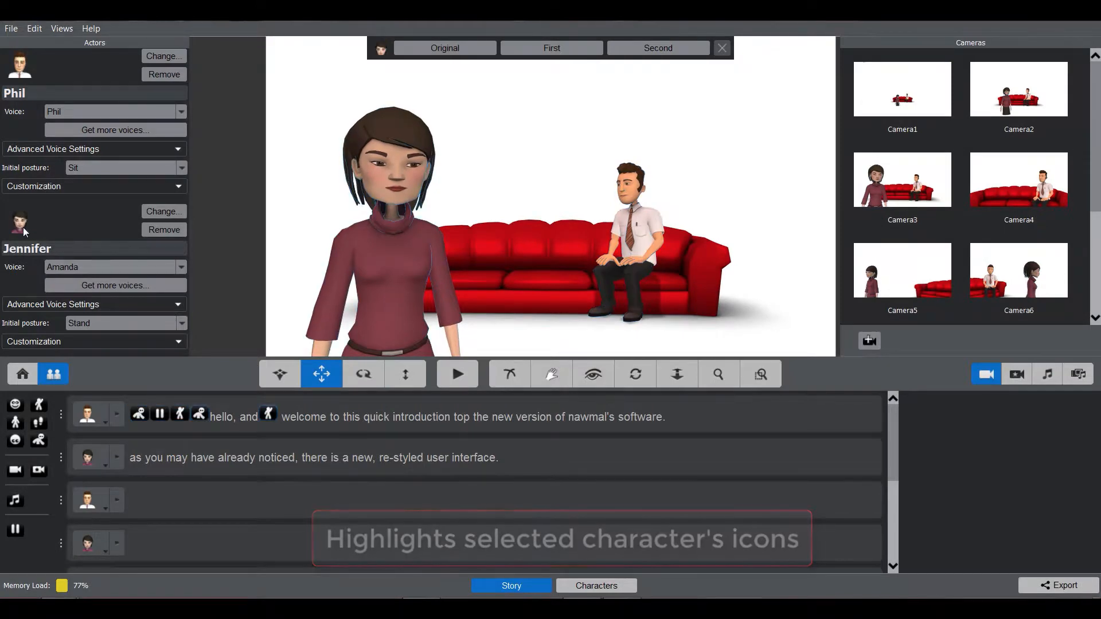
left_click(199, 415)
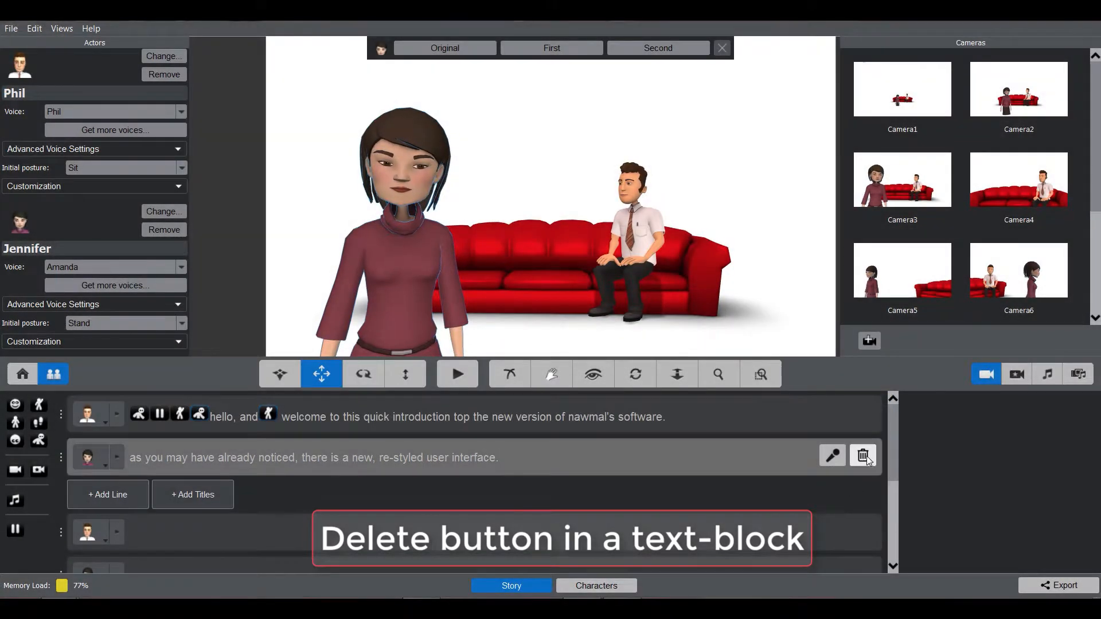
Activate the opening dialogue line, view the available actions for Phil in the scene, and dismiss them
left_click(846, 425)
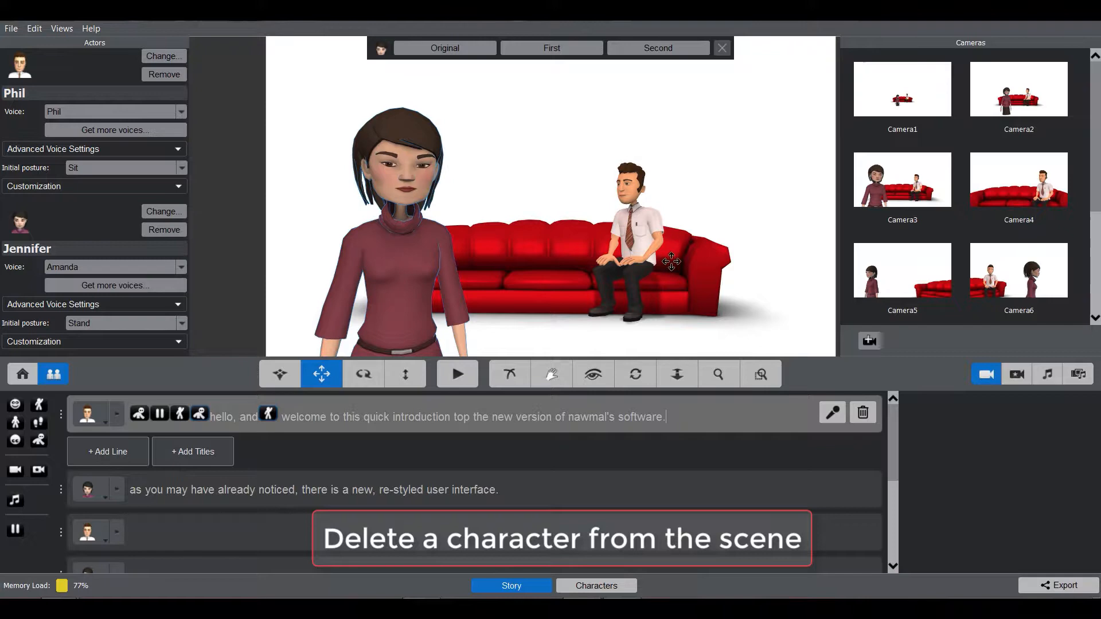
right_click(643, 229)
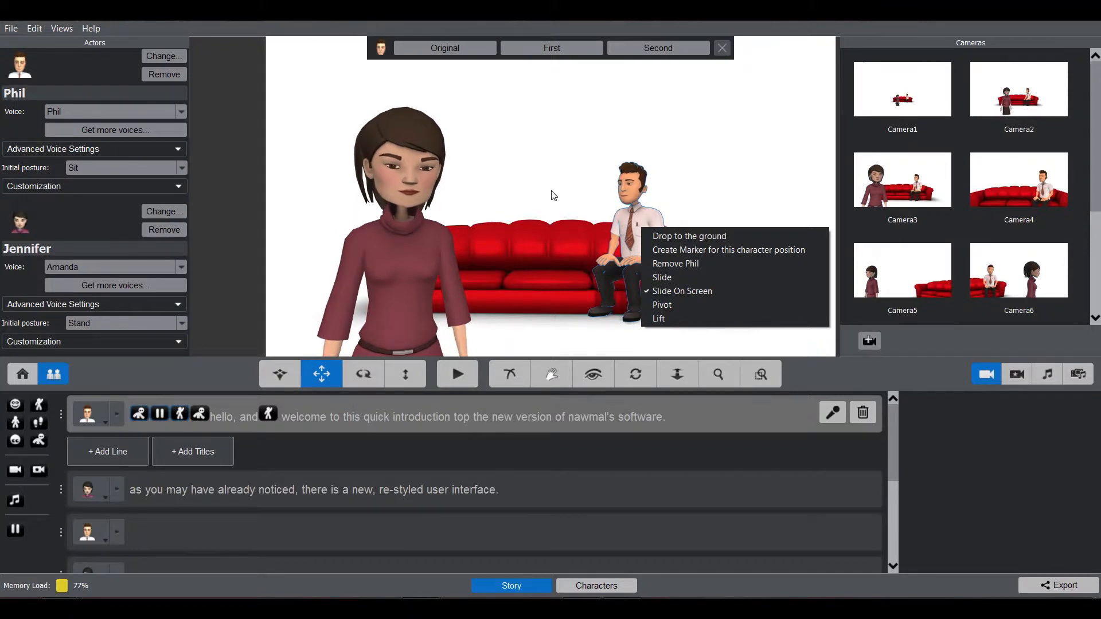
left_click(291, 160)
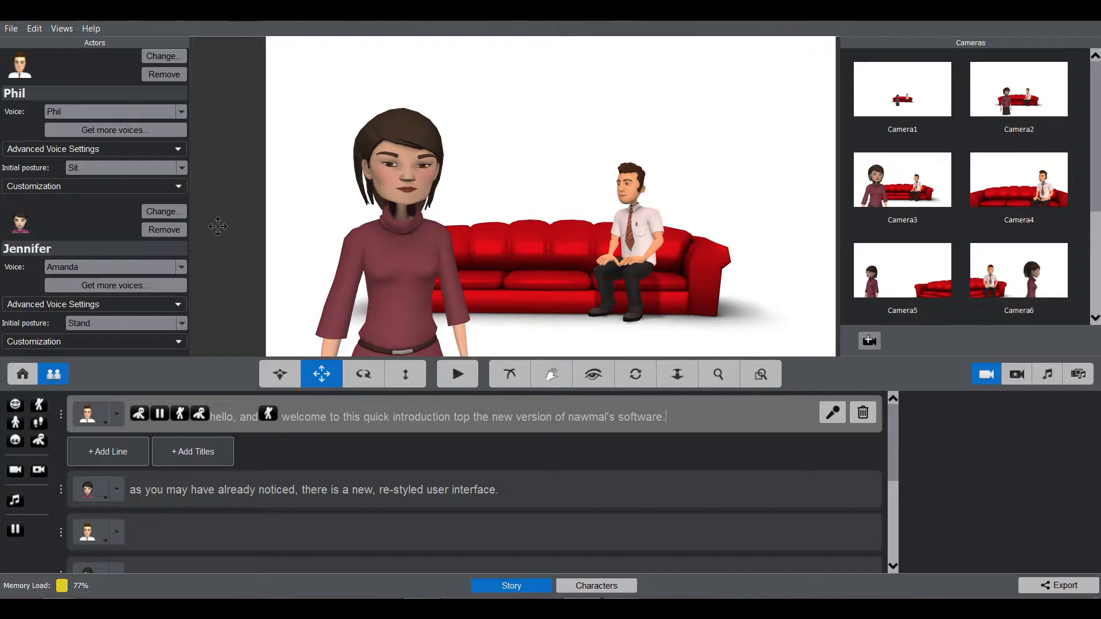
Insert a pause at the end of Phil's opening line and set its duration to 0.53 seconds
left_click_drag(15, 530, 694, 417)
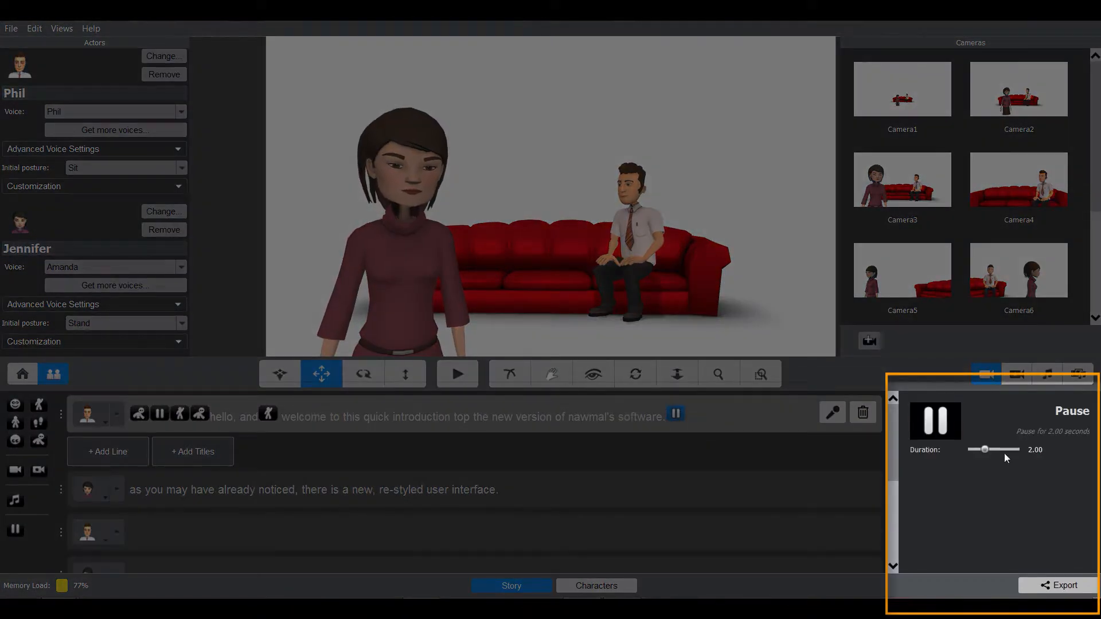
left_click_drag(983, 450, 976, 449)
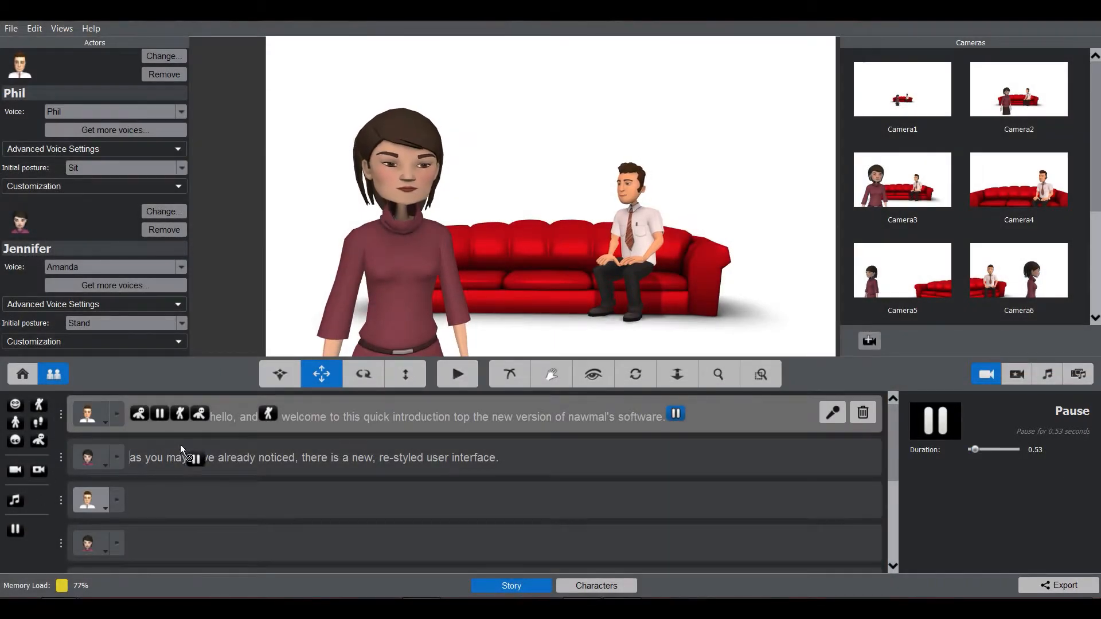
Insert a 0.53-second pause after "already noticed," in Jennifer's line and compare its settings with the pause in Phil's line
left_click_drag(298, 455, 301, 456)
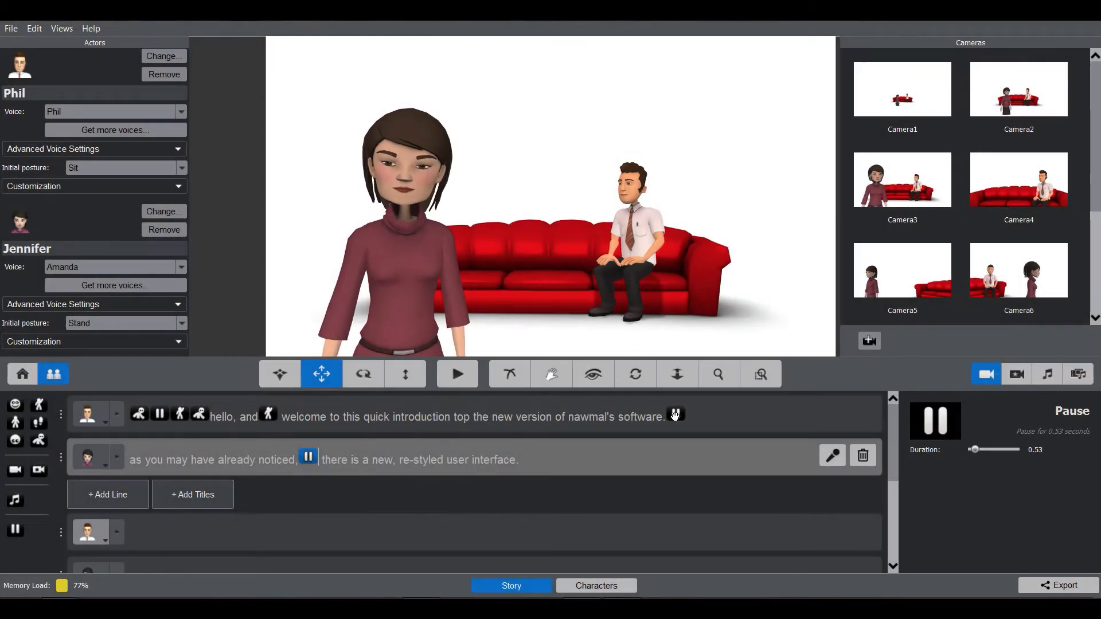
left_click(676, 416)
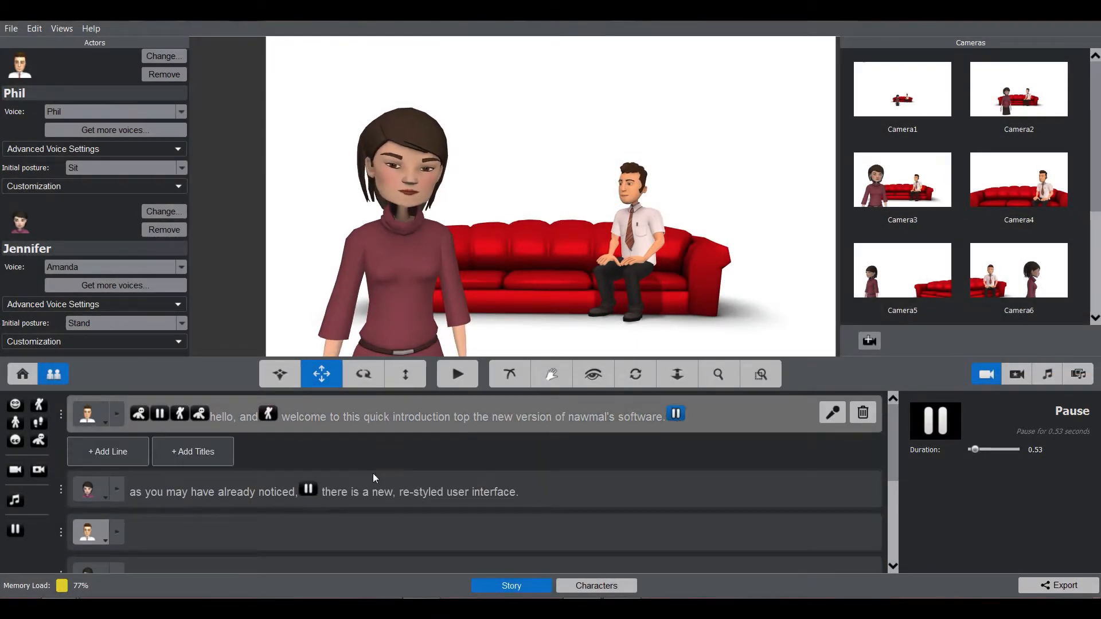
left_click(312, 493)
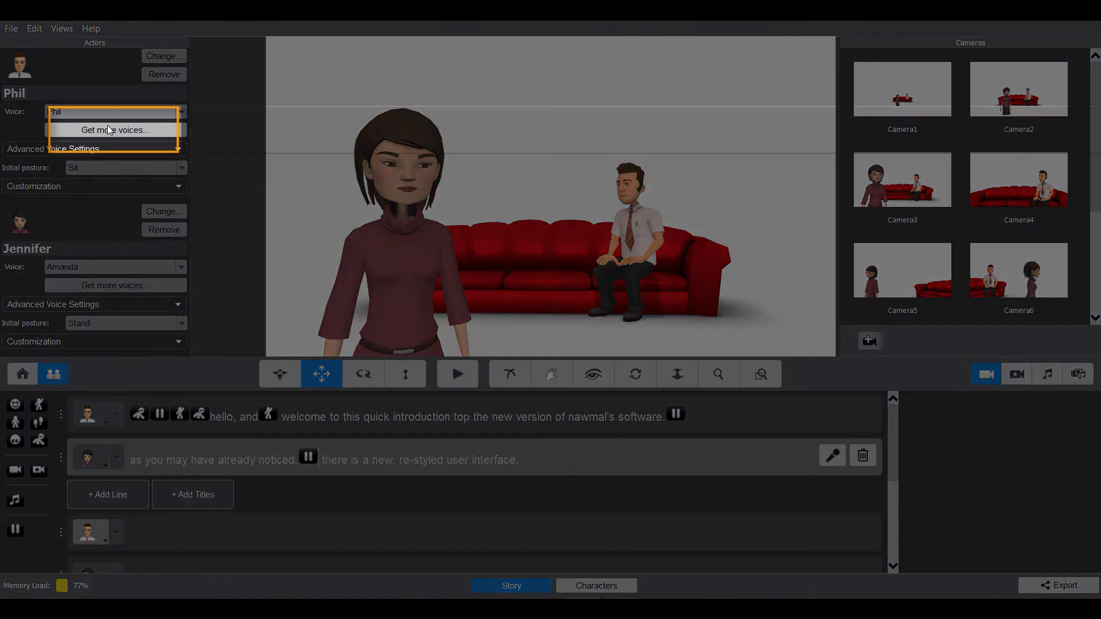
Look through the installable English voices offered for Phil and close the list
left_click(108, 126)
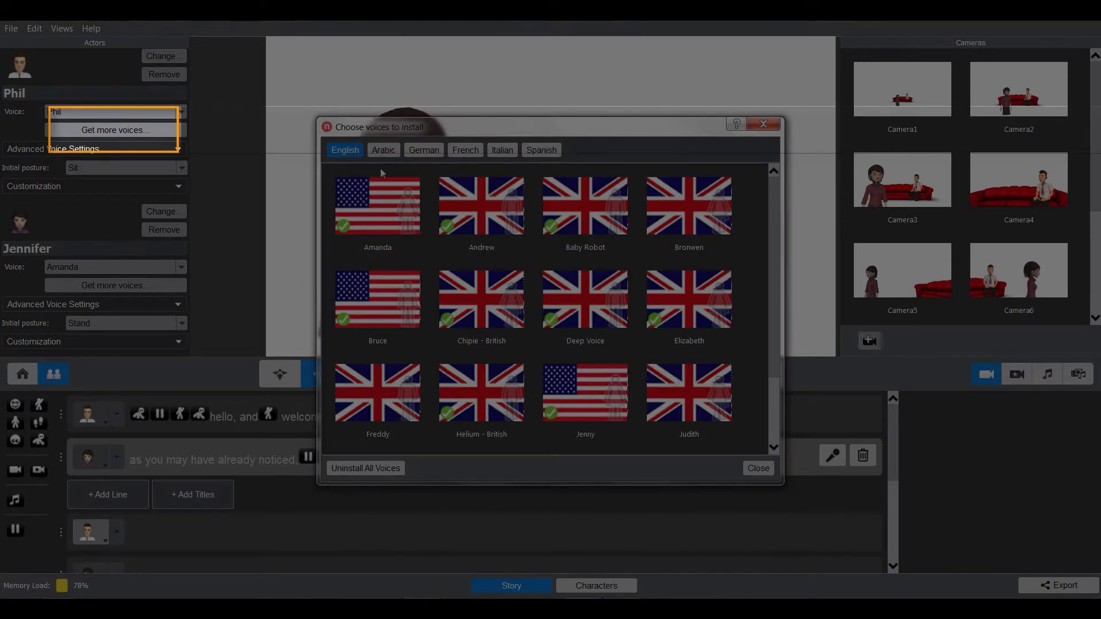
mouse_move(391, 339)
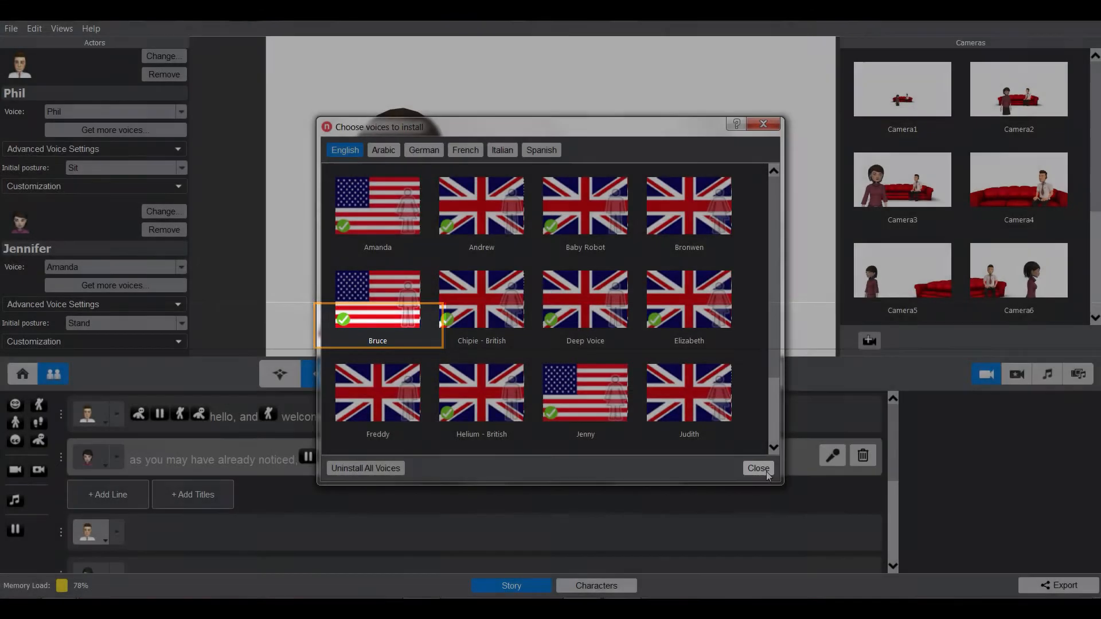
left_click(758, 468)
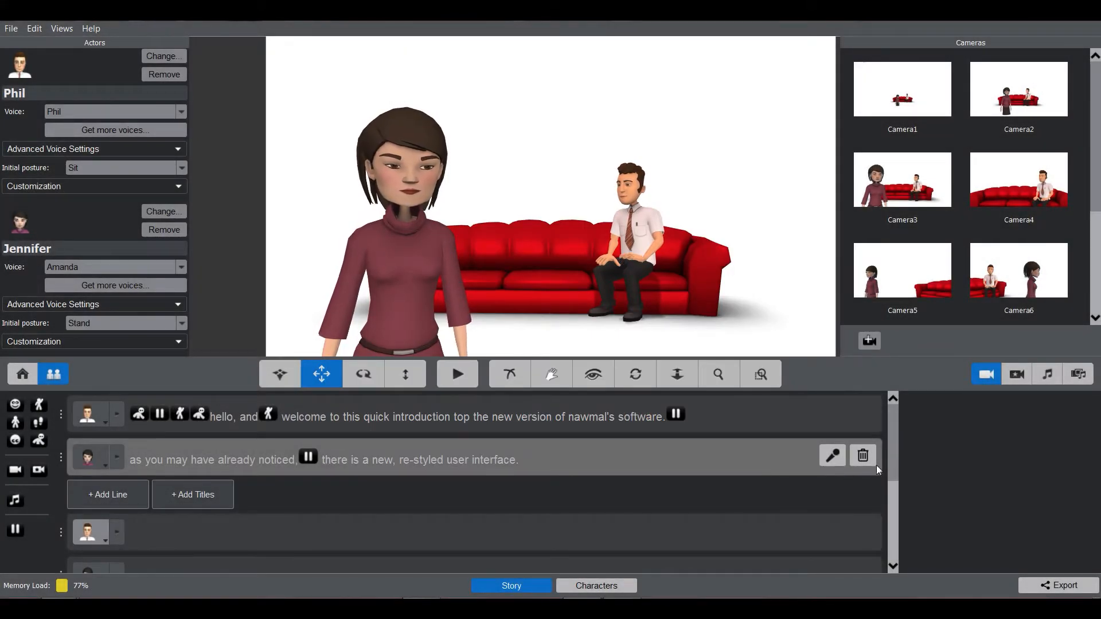
Start a voice recording for Phil's overly long text block, accept splitting it into separate lines, and close the recorder
left_click_drag(892, 436, 899, 509)
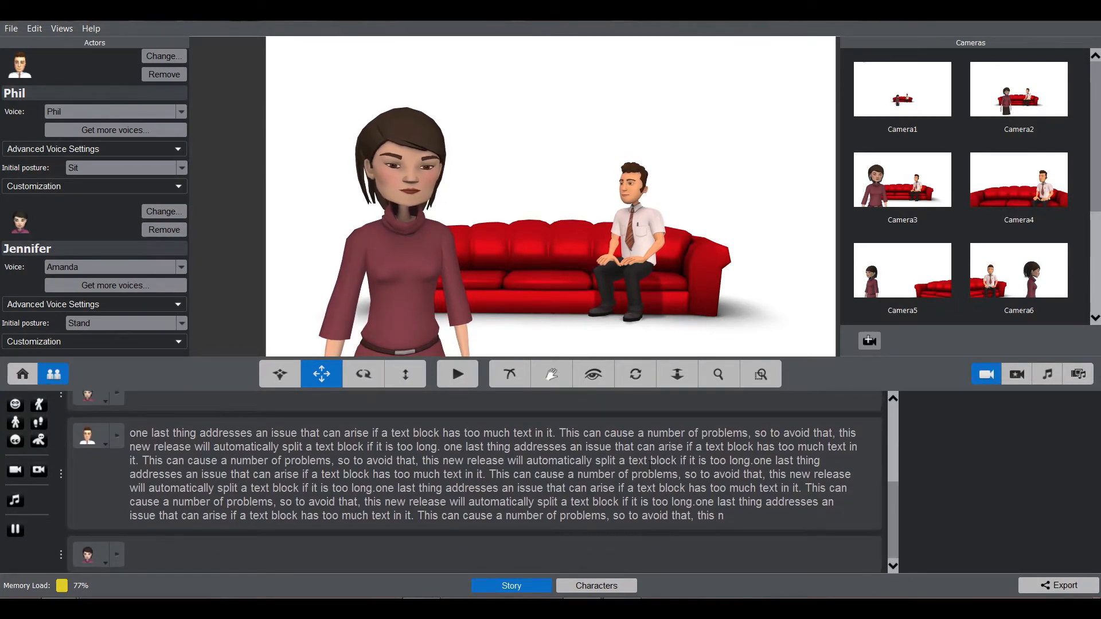
left_click(707, 476)
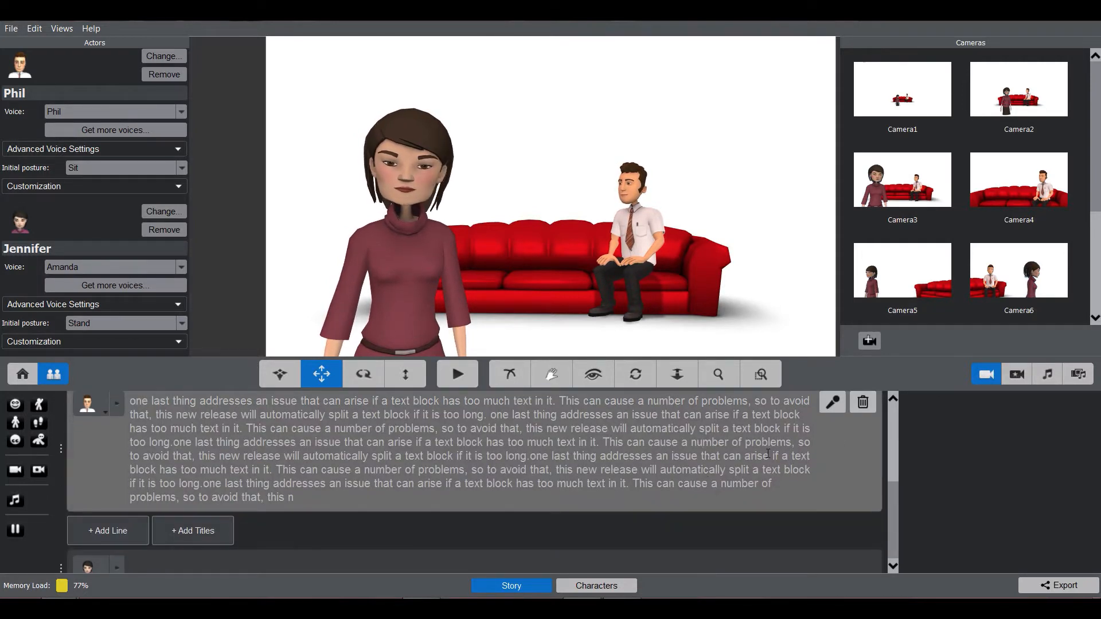
left_click(832, 402)
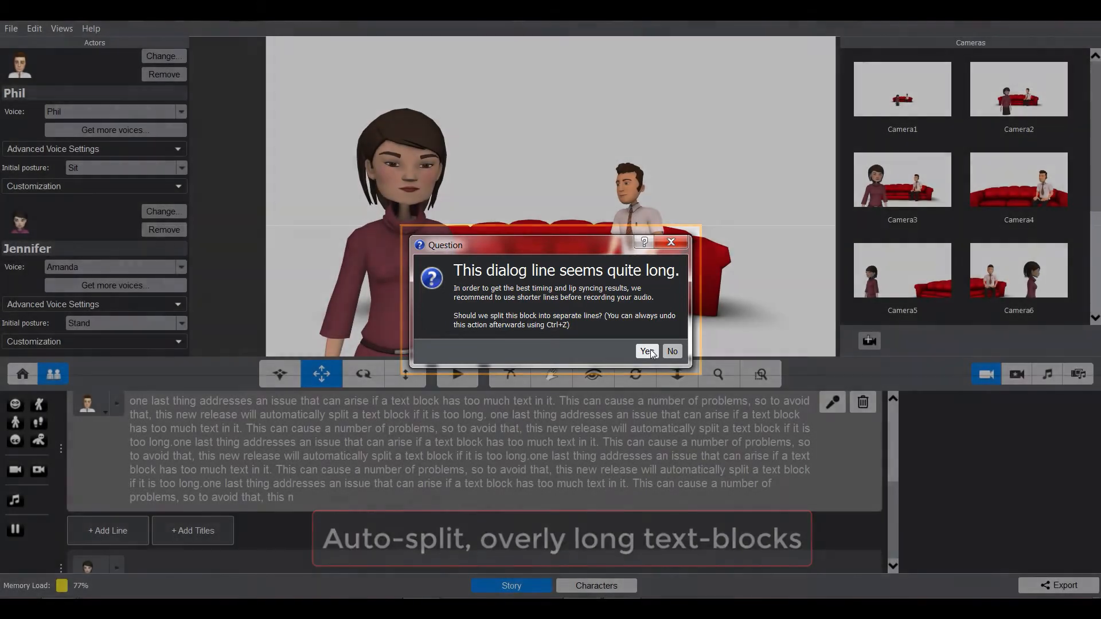
left_click(650, 350)
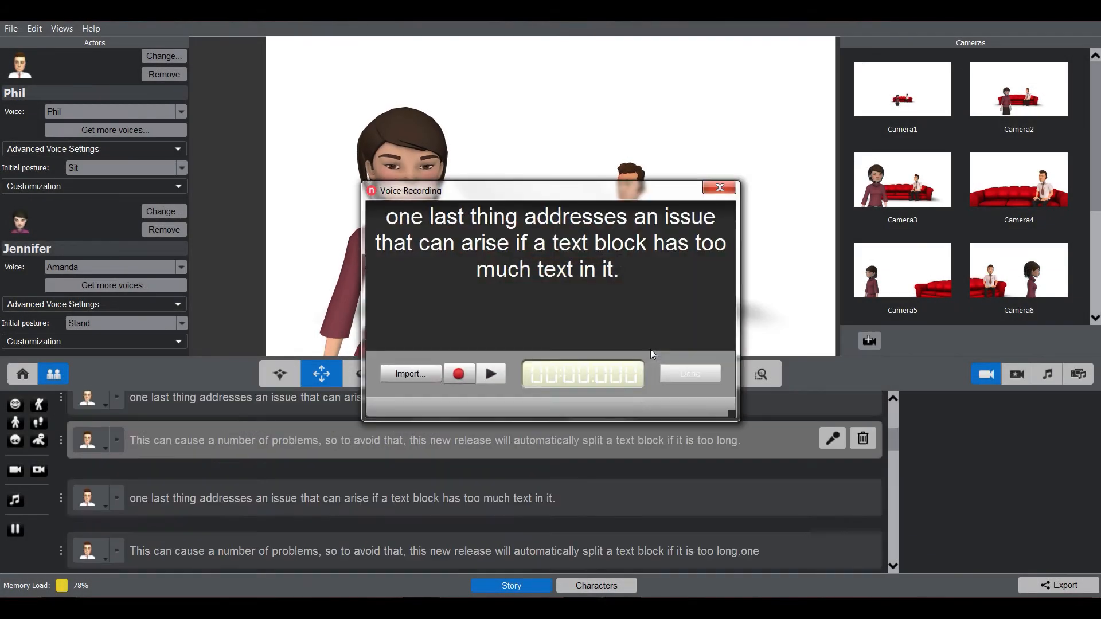
left_click(719, 188)
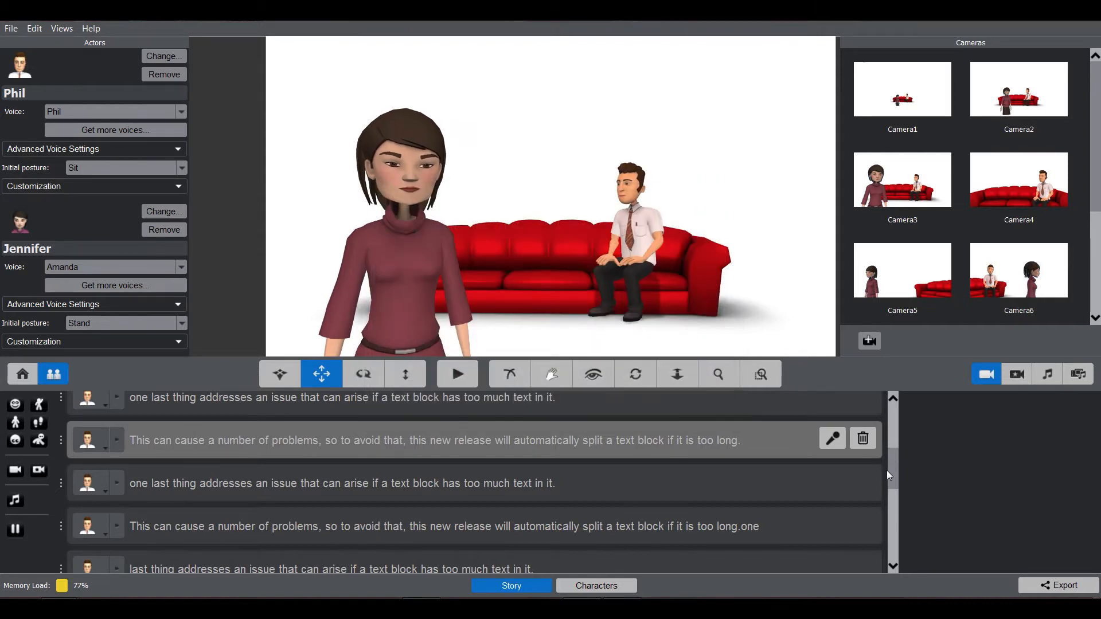
Add an Absurd gesture for Phil and a cut to Camera3 after the pause ending the opening line
left_click_drag(894, 465, 903, 408)
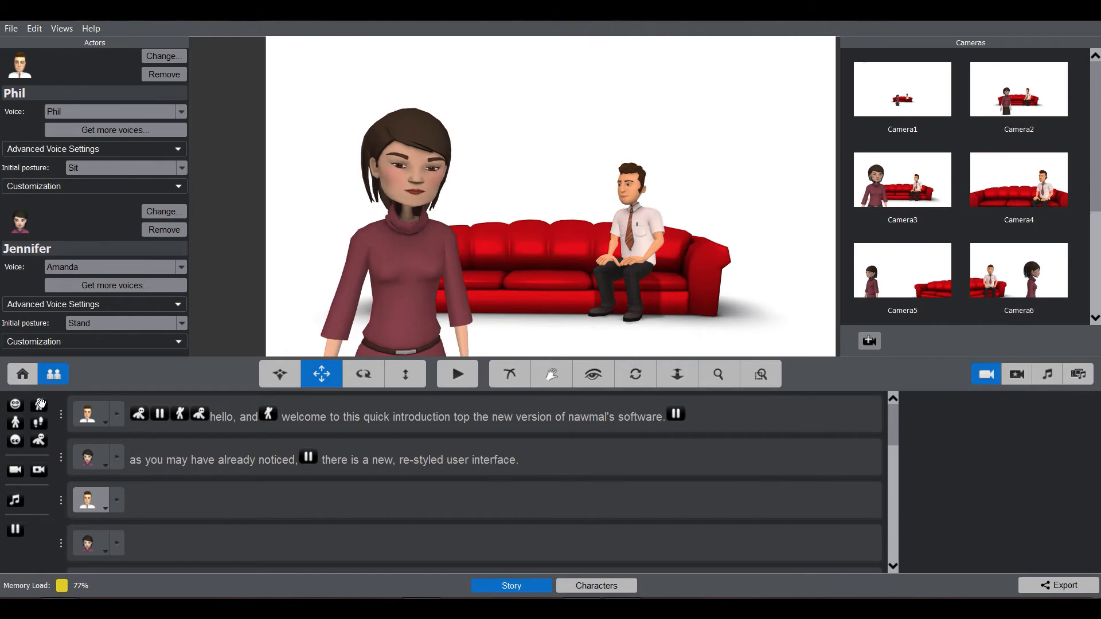
left_click_drag(40, 405, 543, 444)
left_click_drag(711, 411, 711, 412)
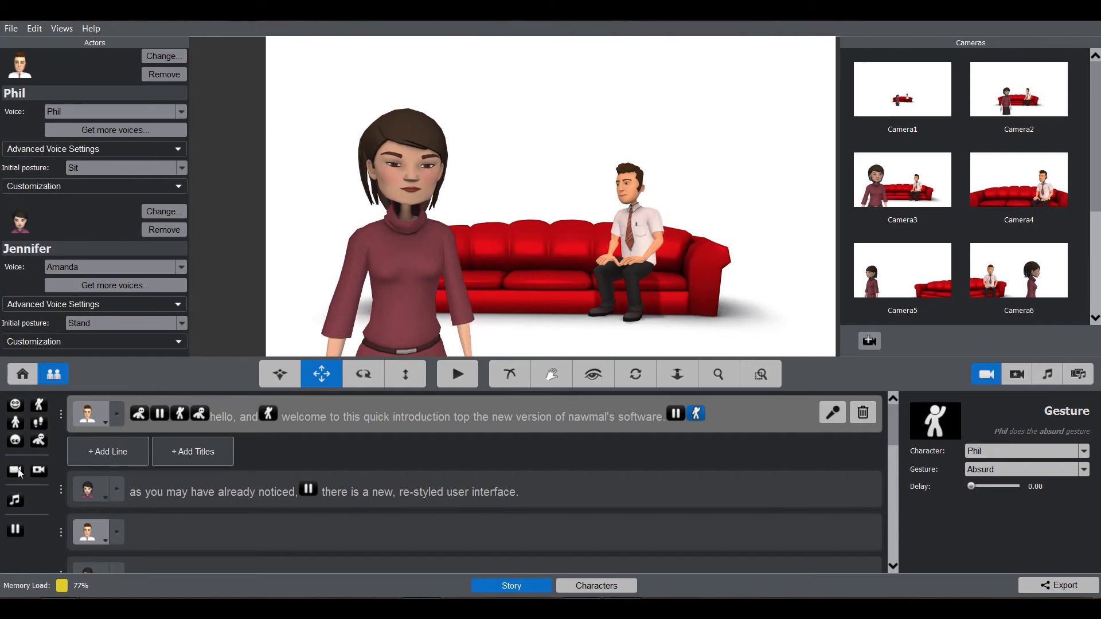
left_click_drag(735, 405, 722, 411)
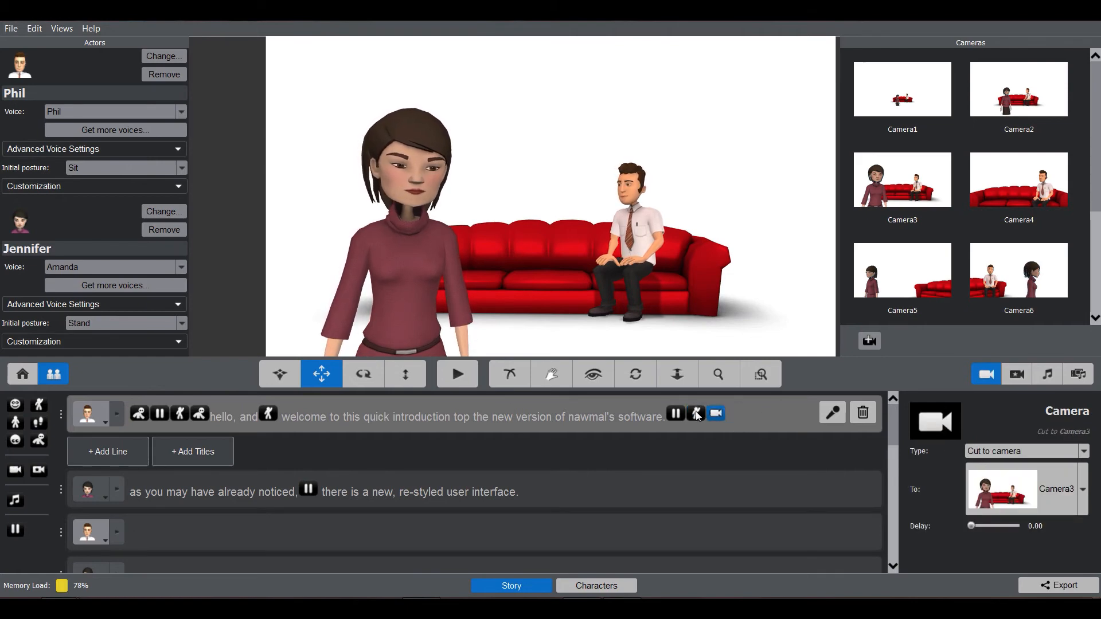